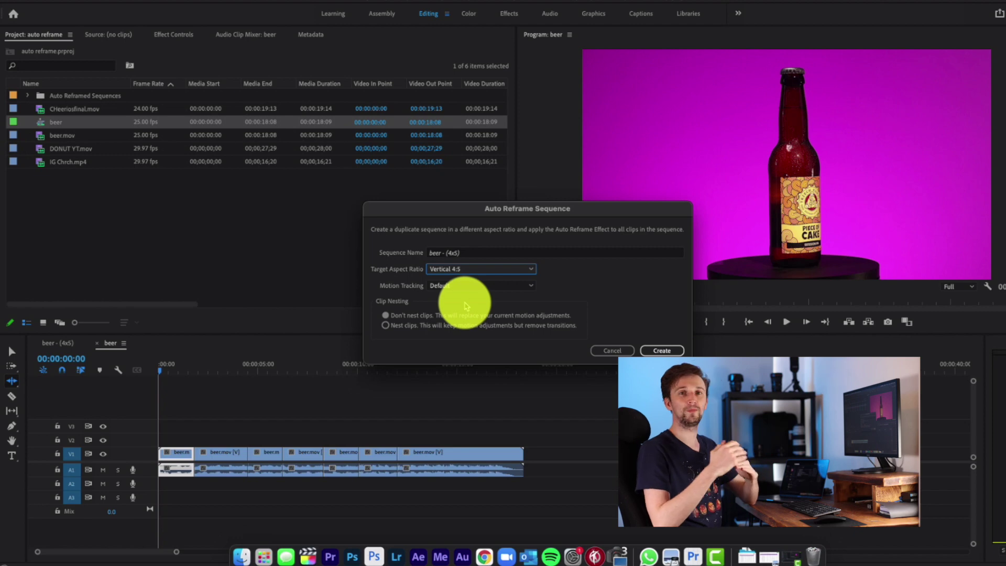
Create a Vertical 4:5 auto-reframed copy of the beer sequence with Default motion tracking and play it back
click(435, 286)
click(434, 287)
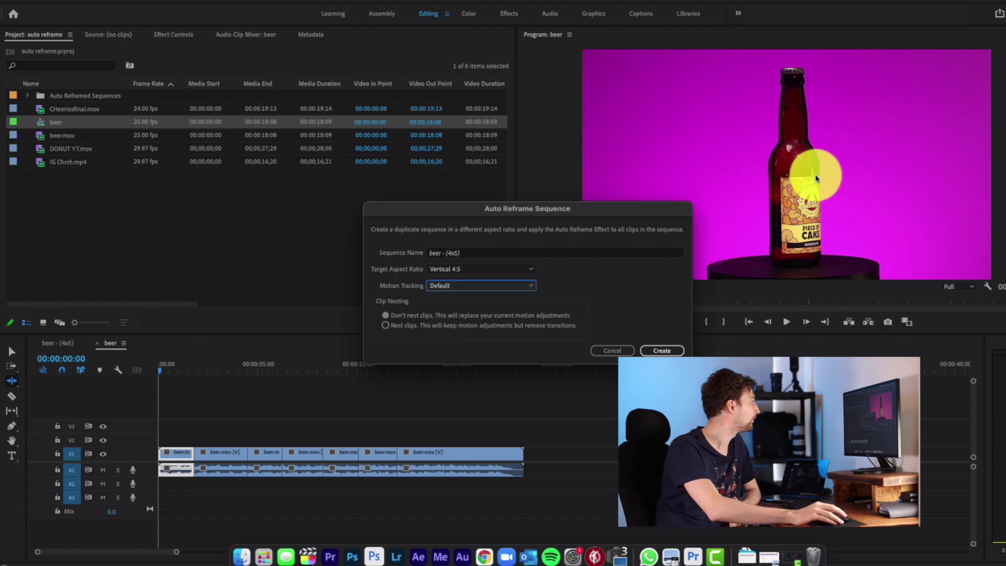
click(662, 350)
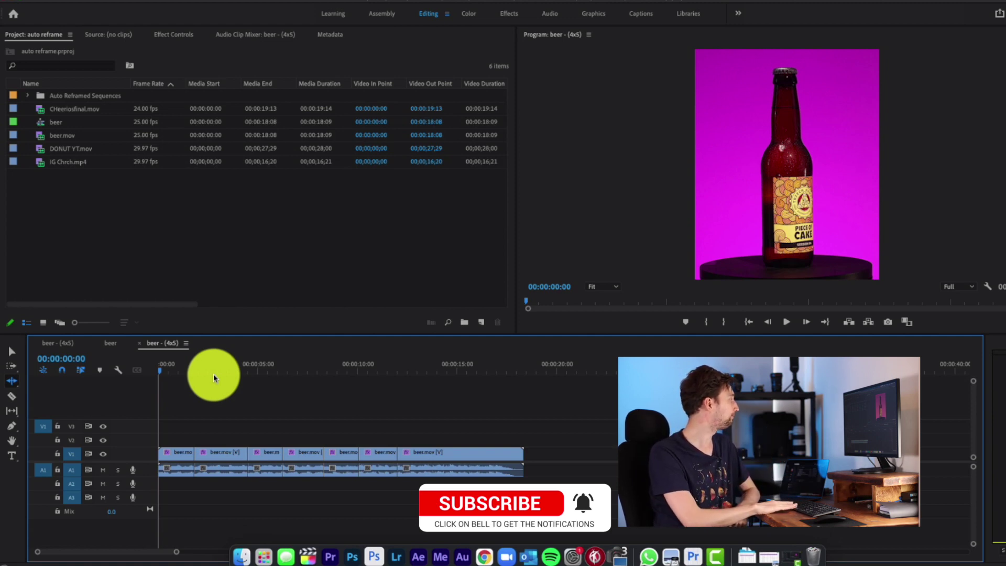
key(space)
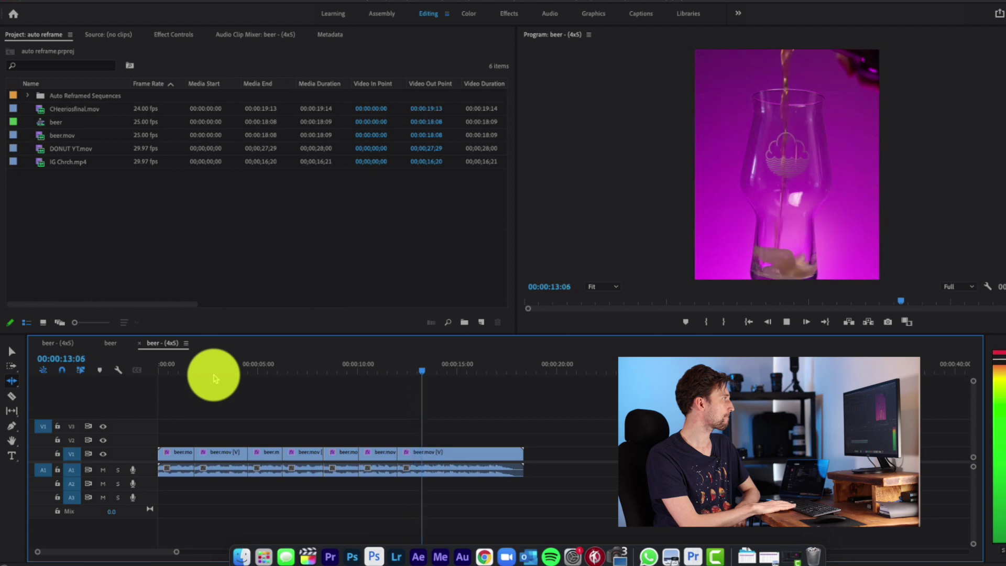
key(space)
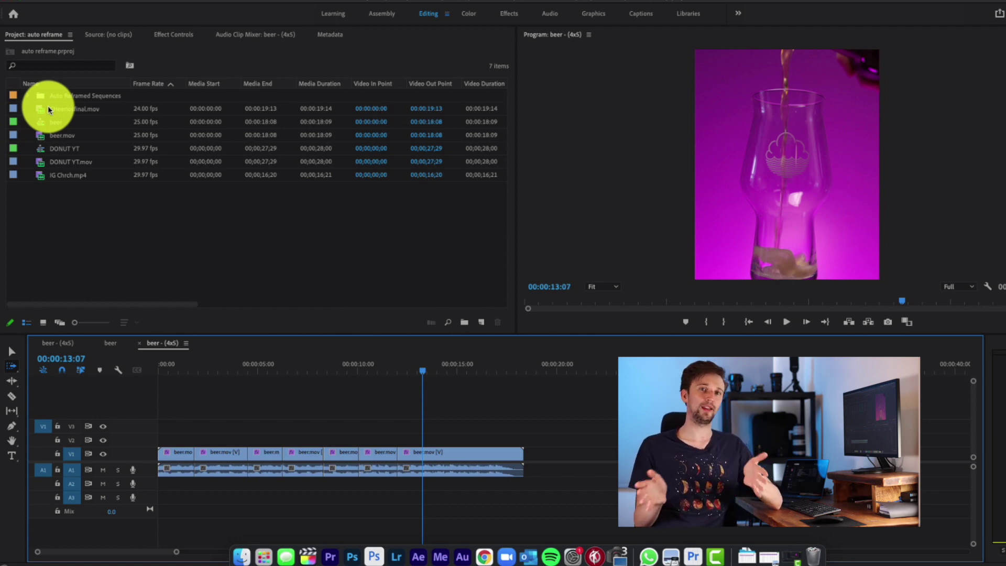
Create a new sequence from CHeeriosfinal.mov and mute its audio track A1
click(48, 106)
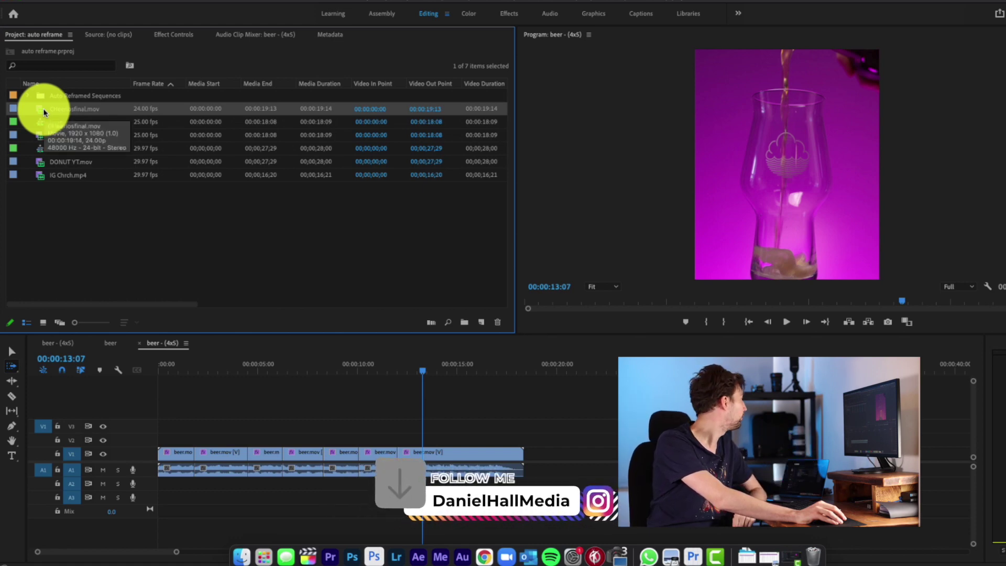
drag(42, 109, 482, 325)
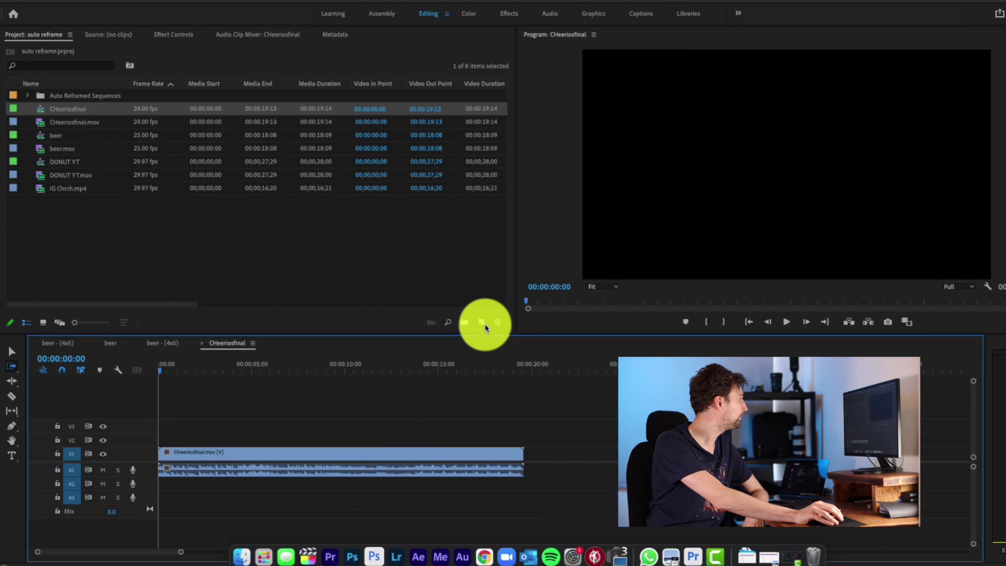
click(247, 365)
drag(248, 368, 253, 366)
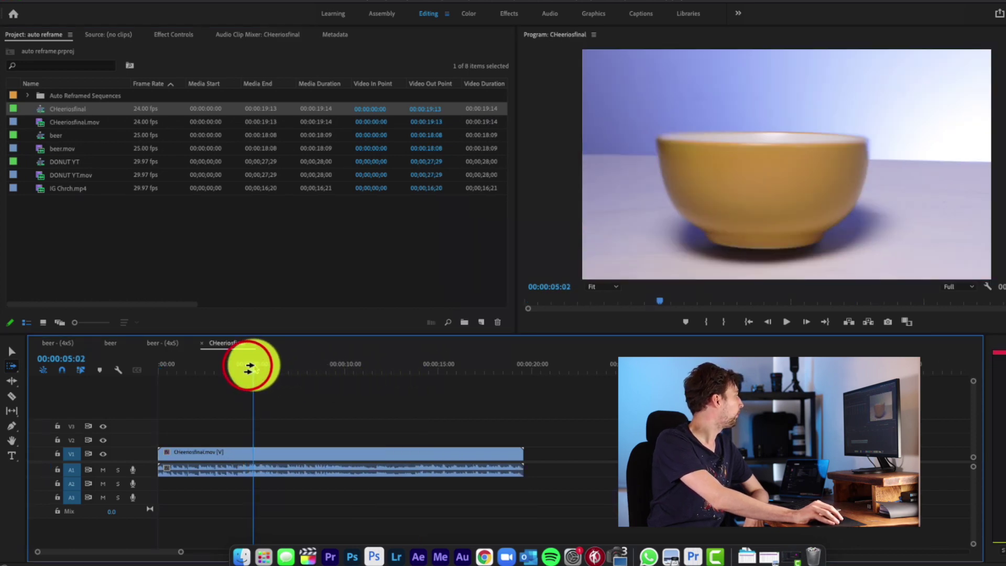
click(104, 470)
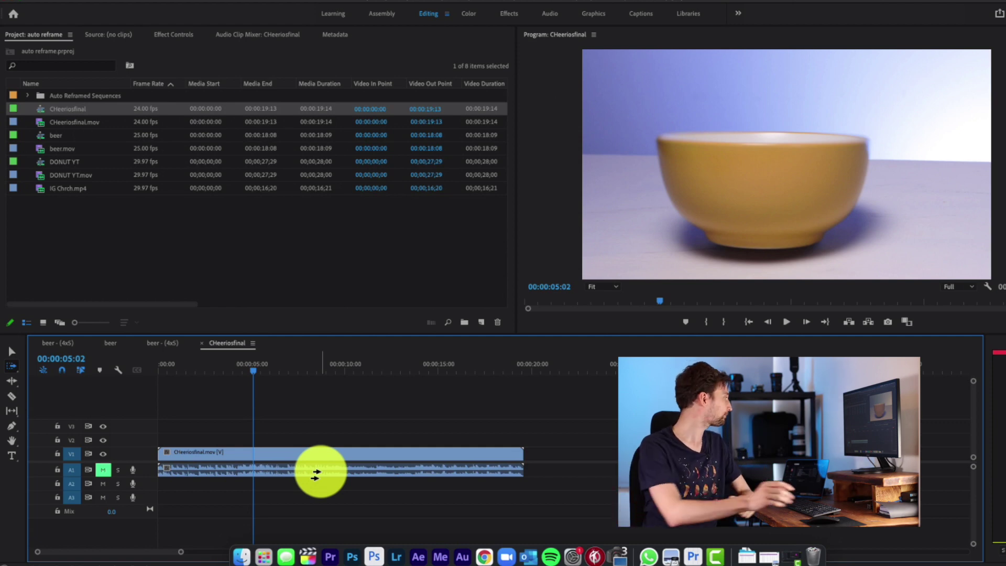
Run Scene Edit Detection on the CHeeriosfinal.mov clip, applying a cut at each detected cut point
drag(252, 374, 209, 366)
click(190, 367)
key(c)
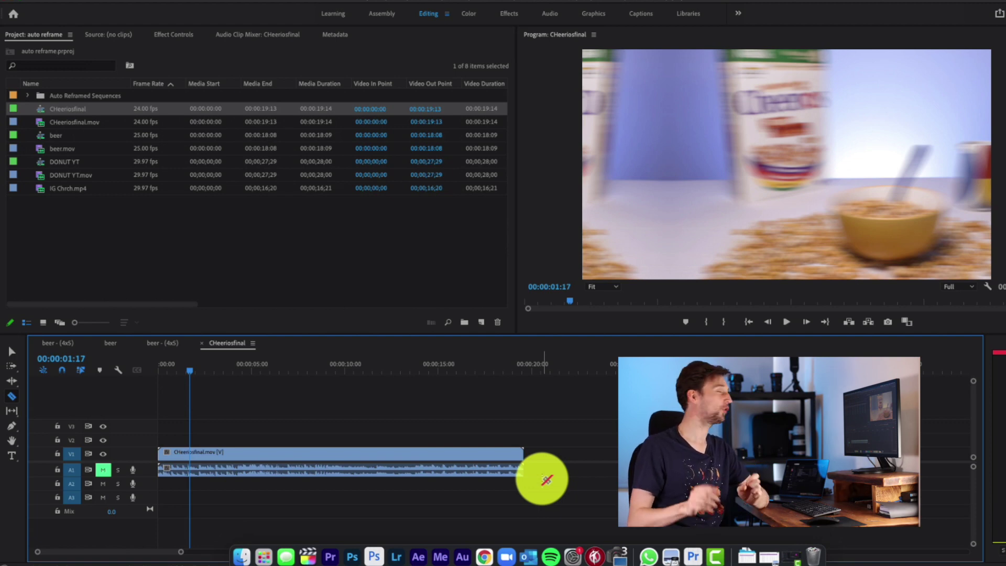
key(a)
right_click(272, 455)
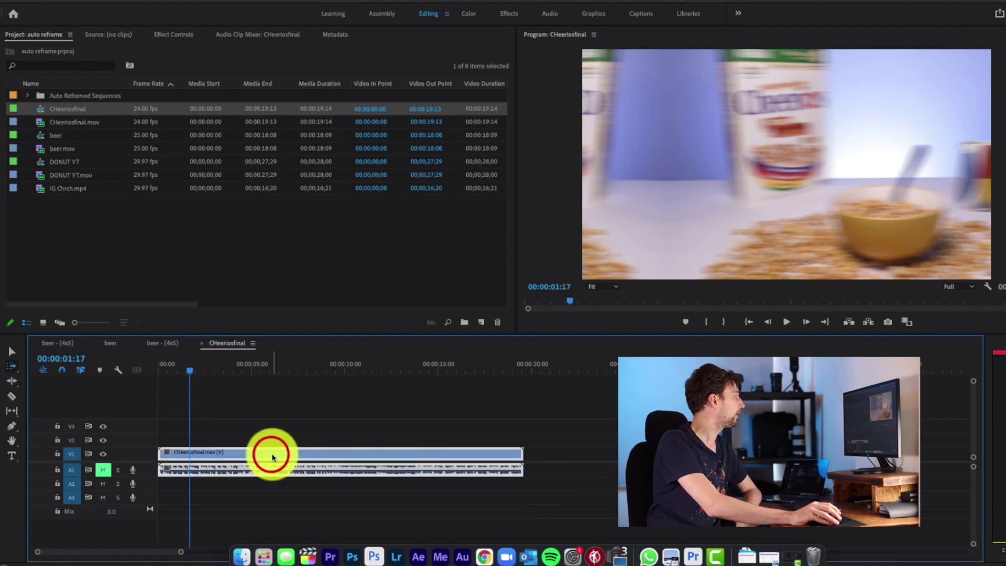
mouse_move(367, 560)
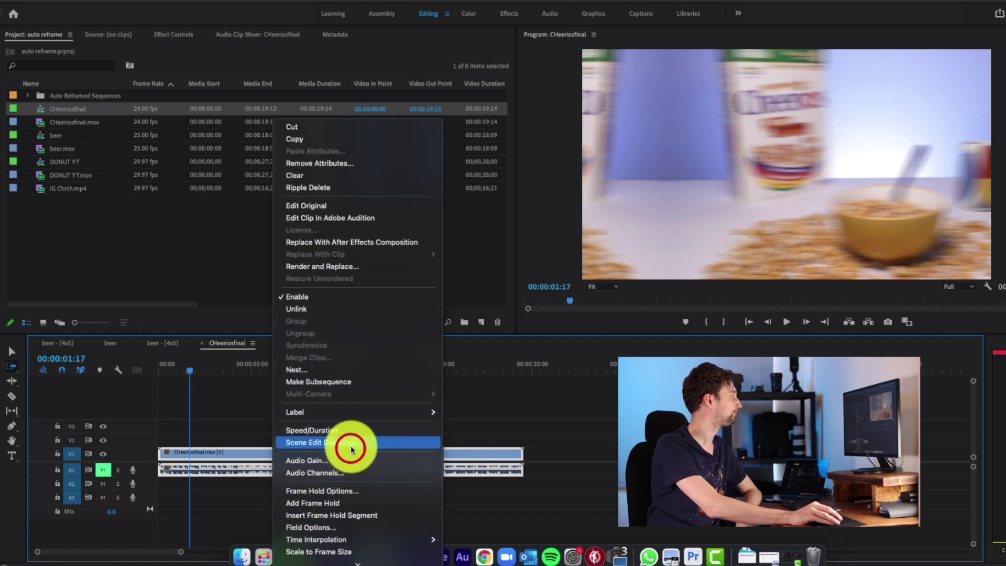
click(350, 442)
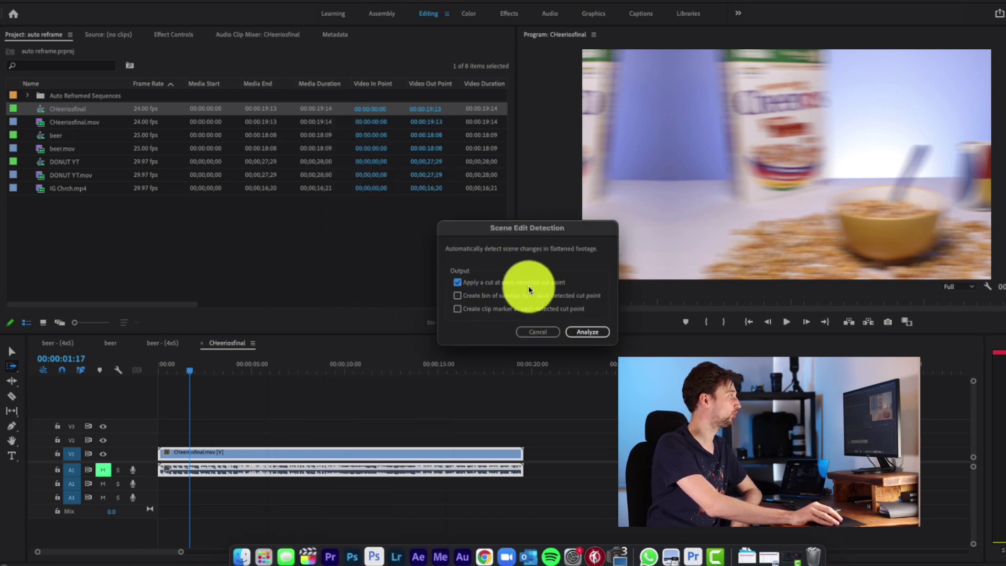
click(588, 333)
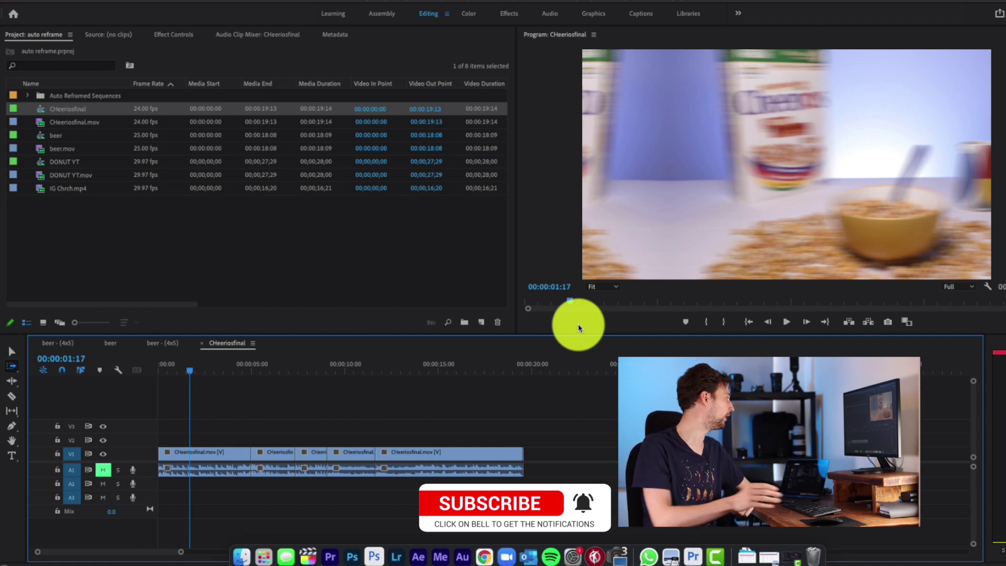
Split the CHeeriosfinal footage with the Razor tool at the missed scene changes at 00:00:01:19 and 00:00:05:23
drag(178, 367, 193, 383)
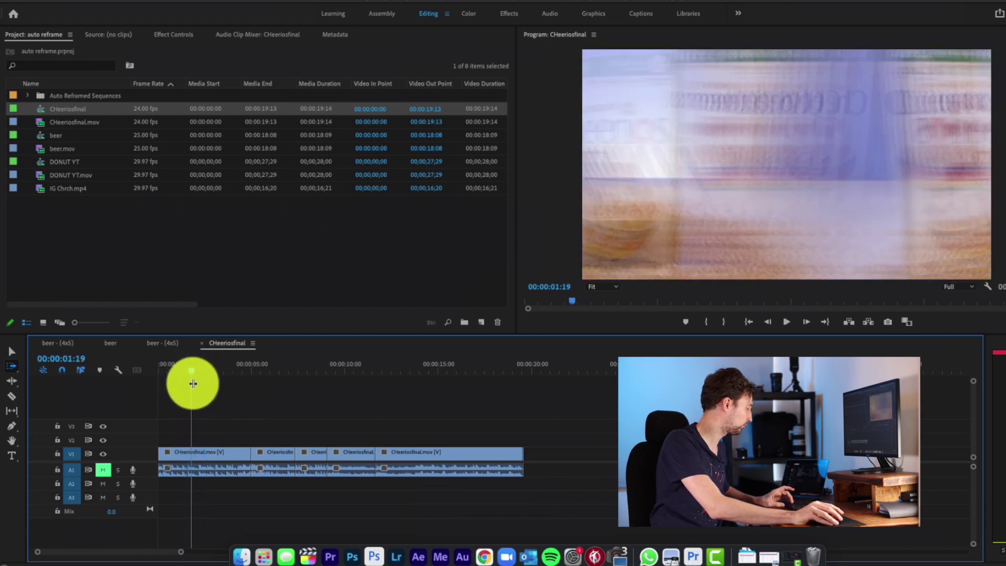
key(c)
click(192, 450)
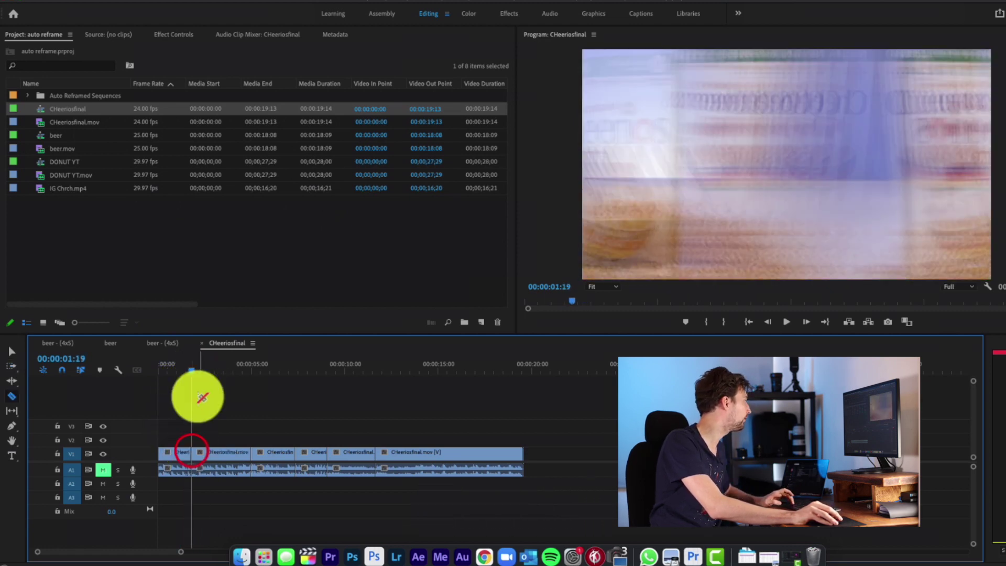
drag(189, 369, 268, 387)
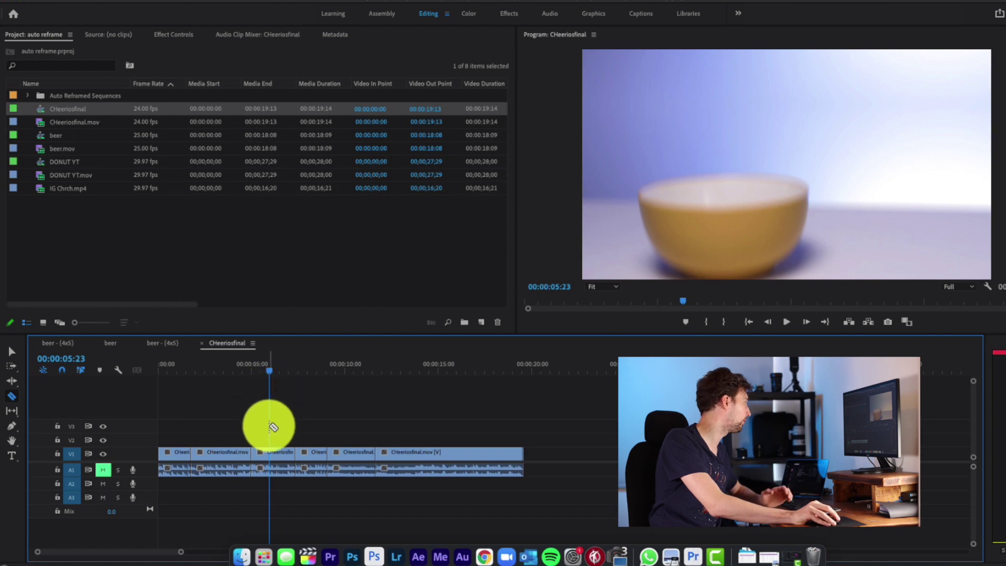
click(269, 452)
Razor-cut the last part of the CHeeriosfinal footage at 00:00:14:01 and 00:00:15:17, checking the remaining footage for more scene changes
drag(271, 376, 421, 388)
click(420, 451)
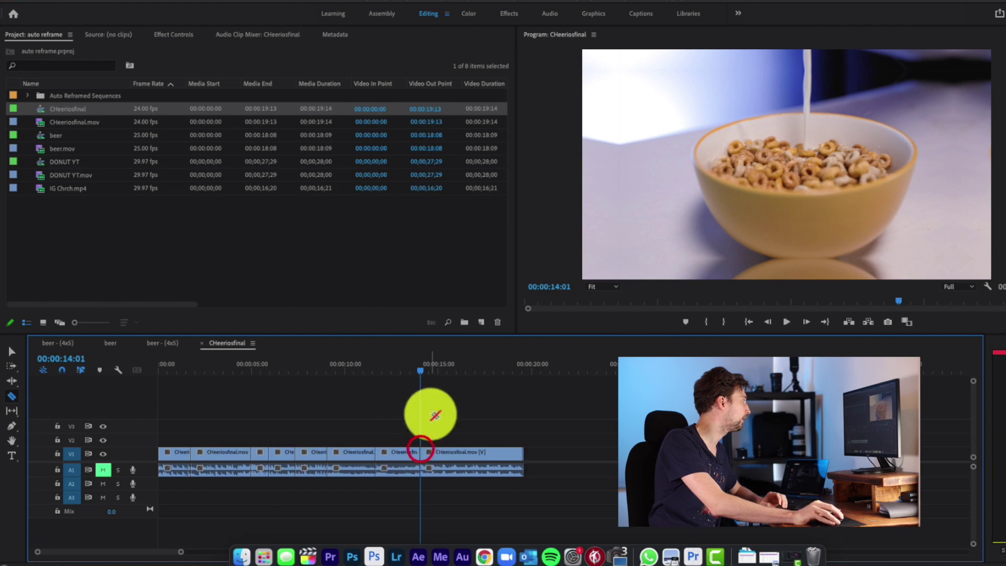
drag(427, 376, 452, 377)
click(459, 468)
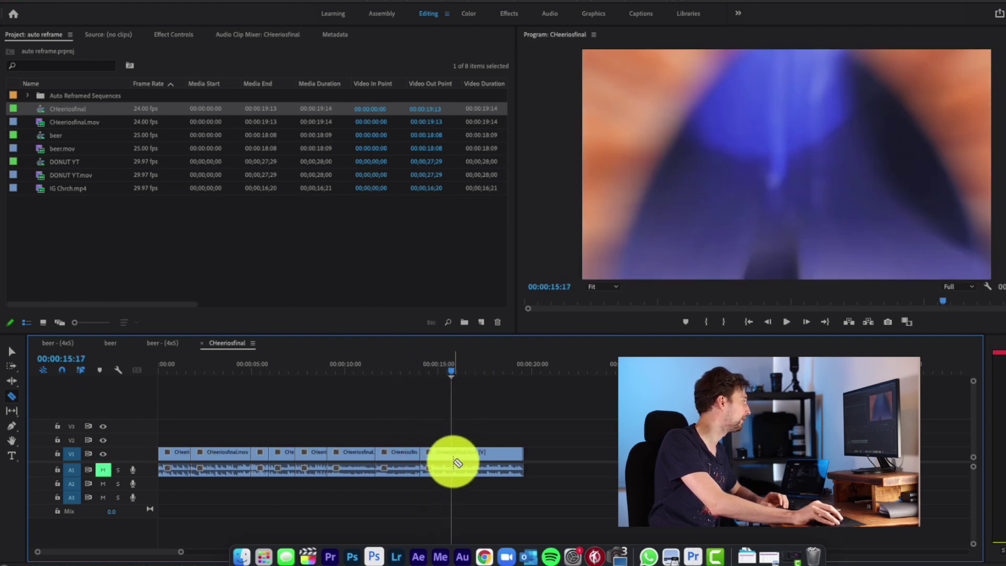
click(452, 456)
drag(450, 377, 500, 382)
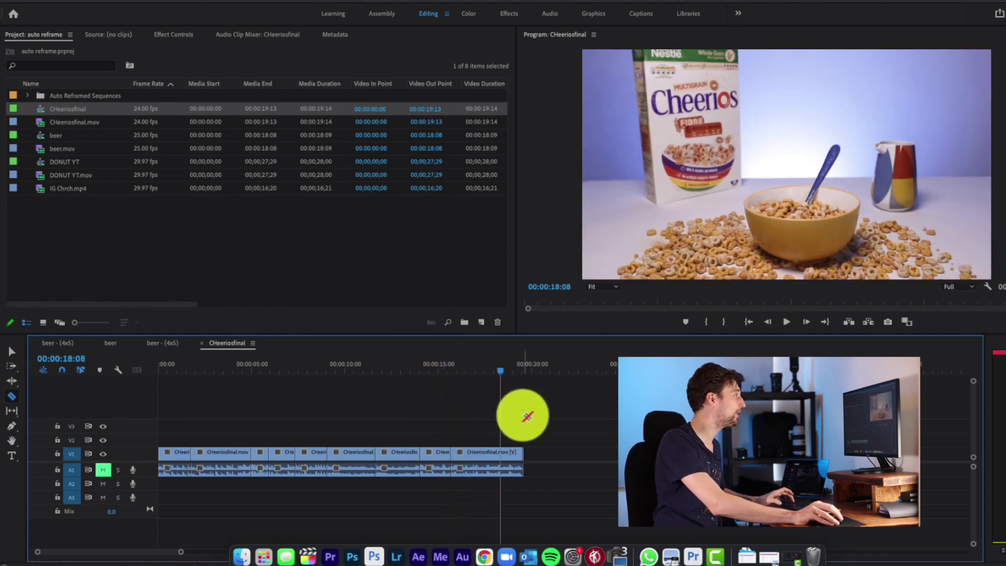
key(a)
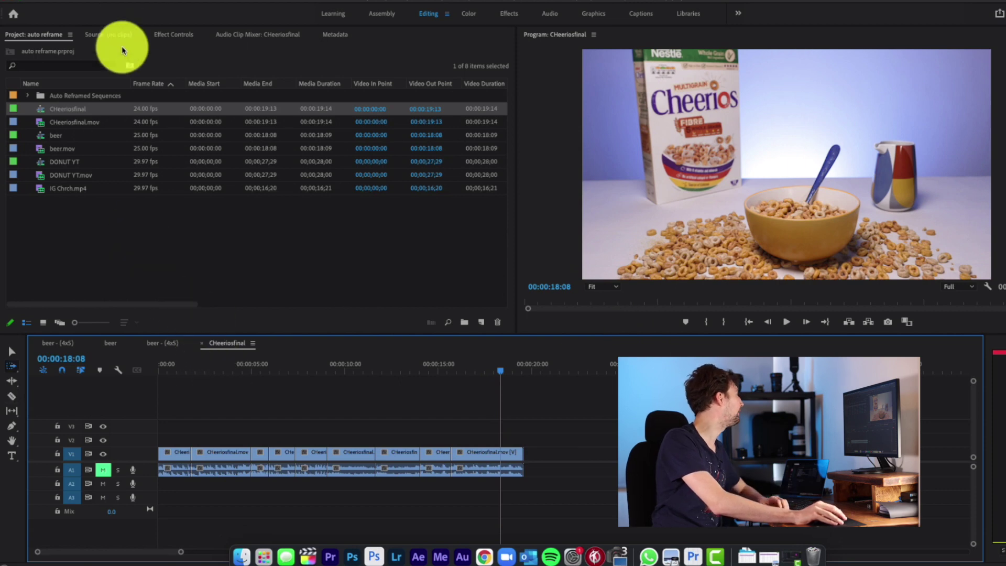
Auto-reframe the CHeeriosfinal sequence to Vertical 9:16 with Default motion tracking and unnested clips, and play the new sequence
right_click(73, 109)
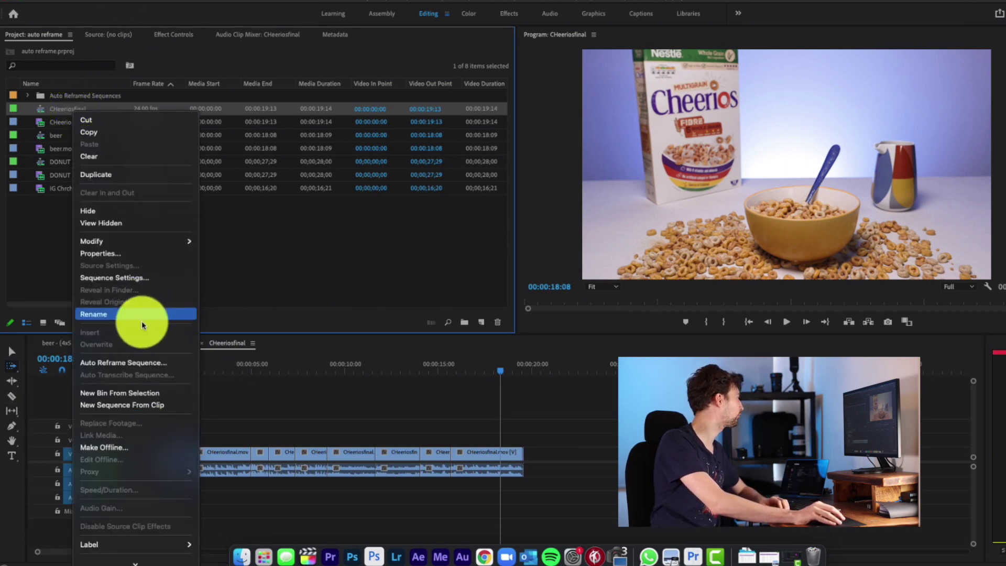
click(152, 362)
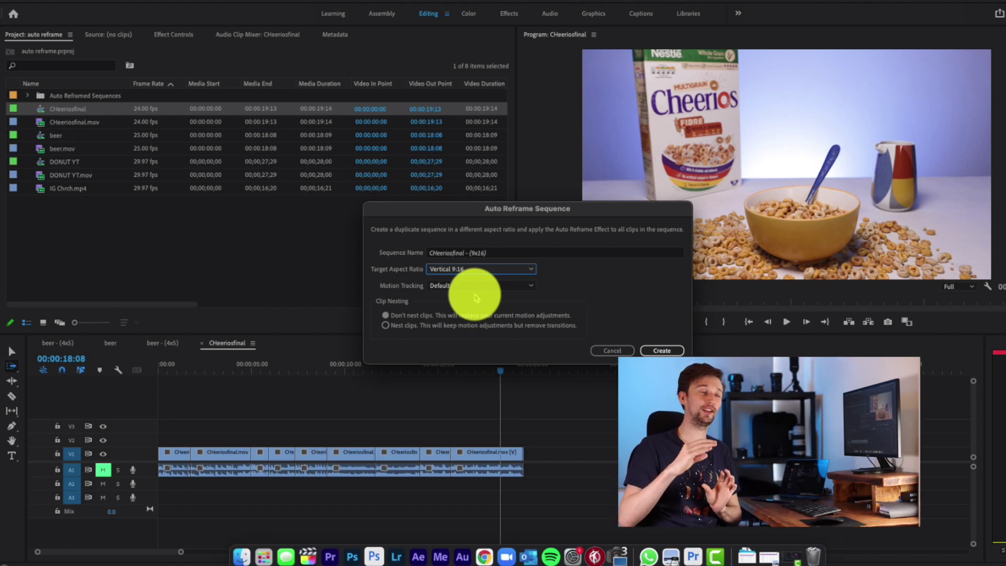
click(668, 354)
click(173, 369)
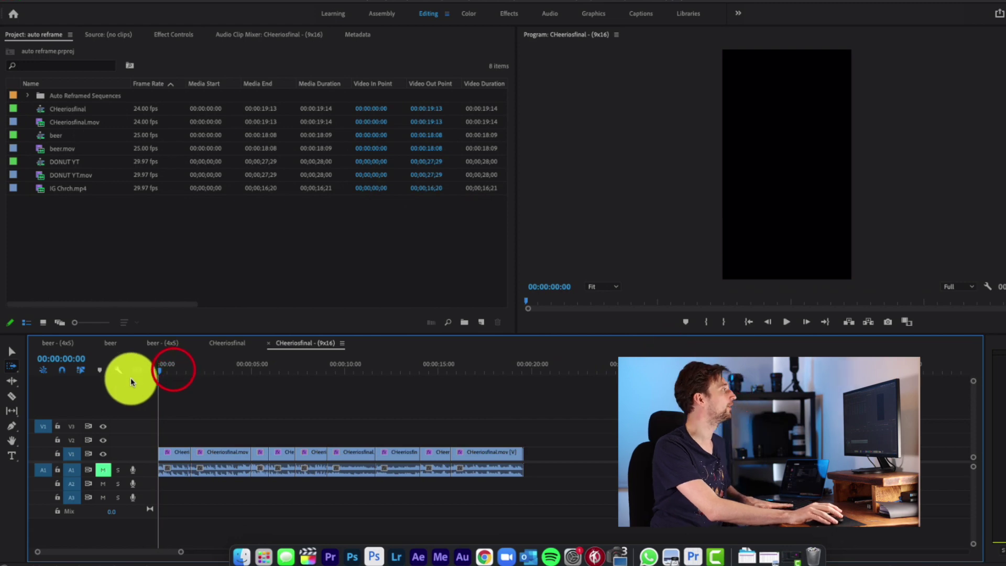
key(space)
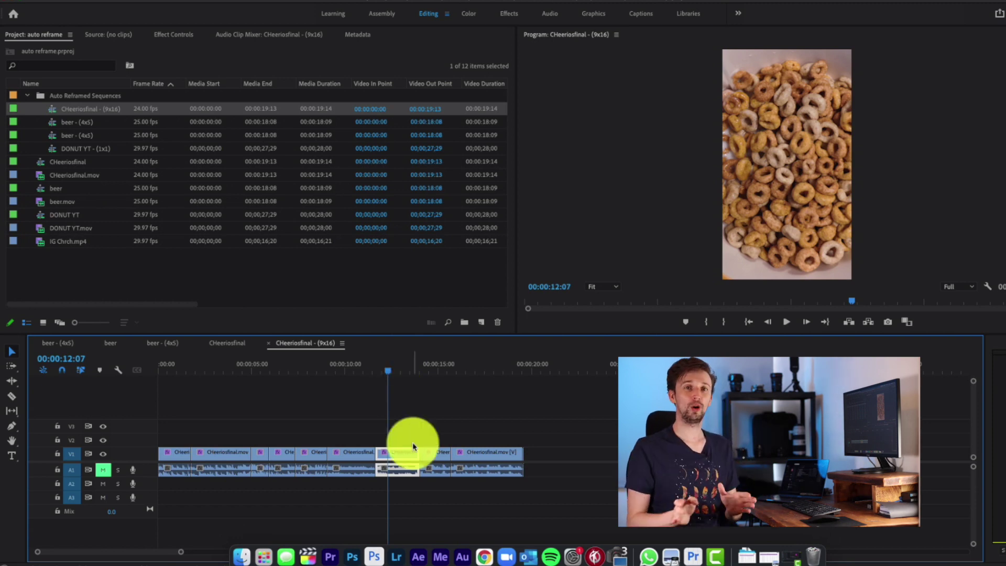
Keyframe Auto Reframe's Adjust Position at the start of the cereal close-up clip, 00:00:11:16, increasing the horizontal value to shift the bowl right
click(387, 451)
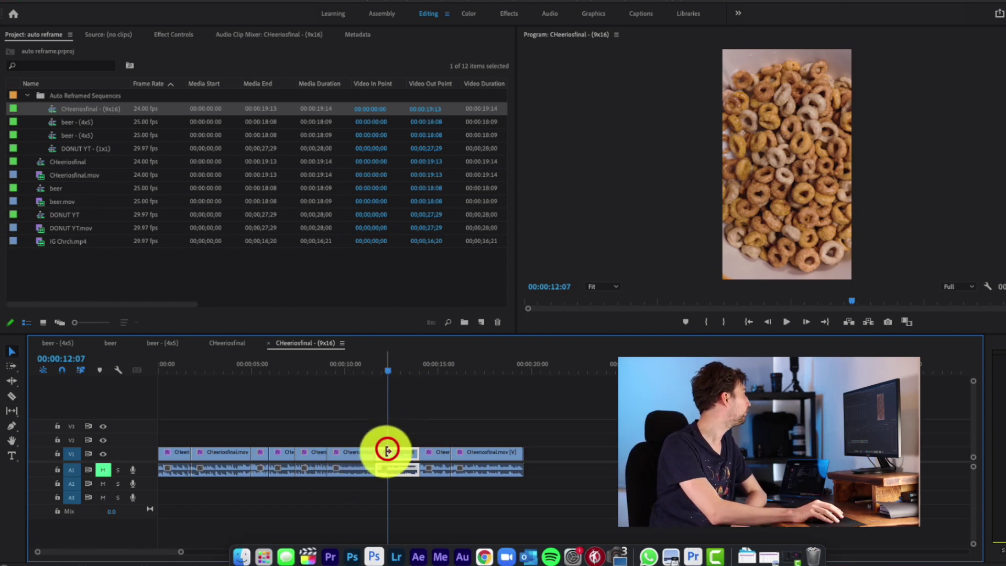
click(173, 34)
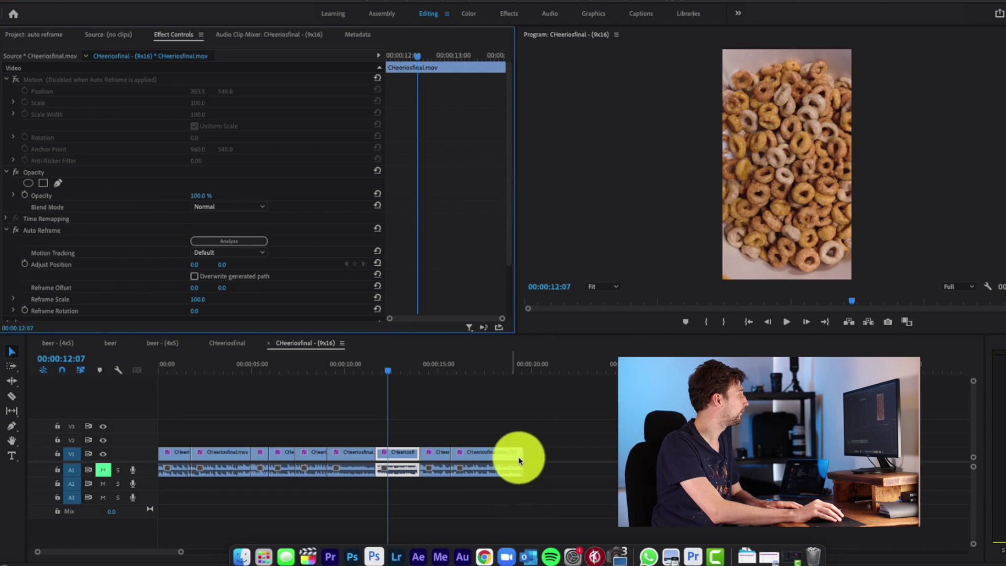
mouse_move(390, 366)
mouse_down()
mouse_move(380, 366)
mouse_move(413, 366)
mouse_move(386, 372)
mouse_move(392, 380)
mouse_up()
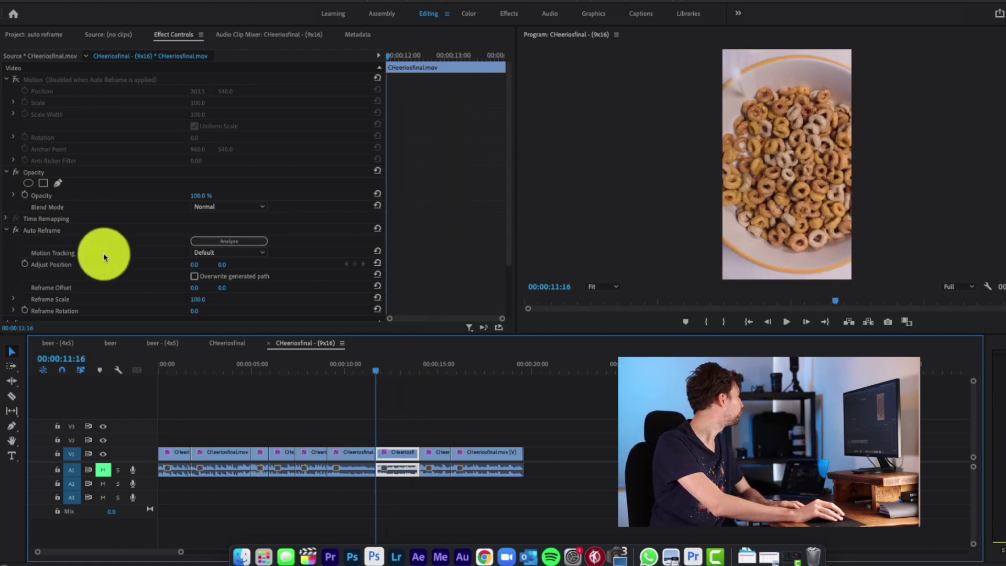
scroll(110, 260, down, 1)
click(25, 242)
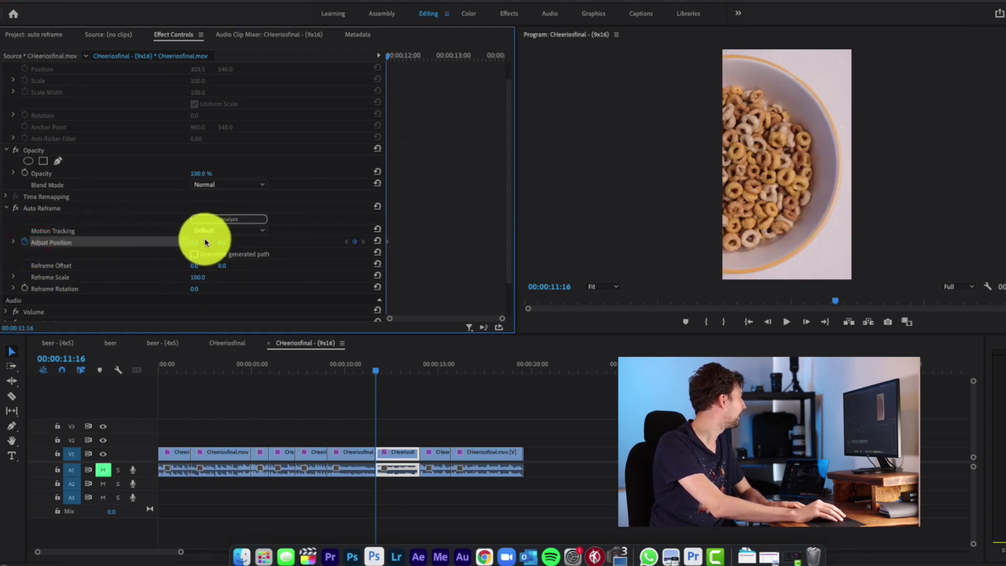
drag(197, 243, 293, 243)
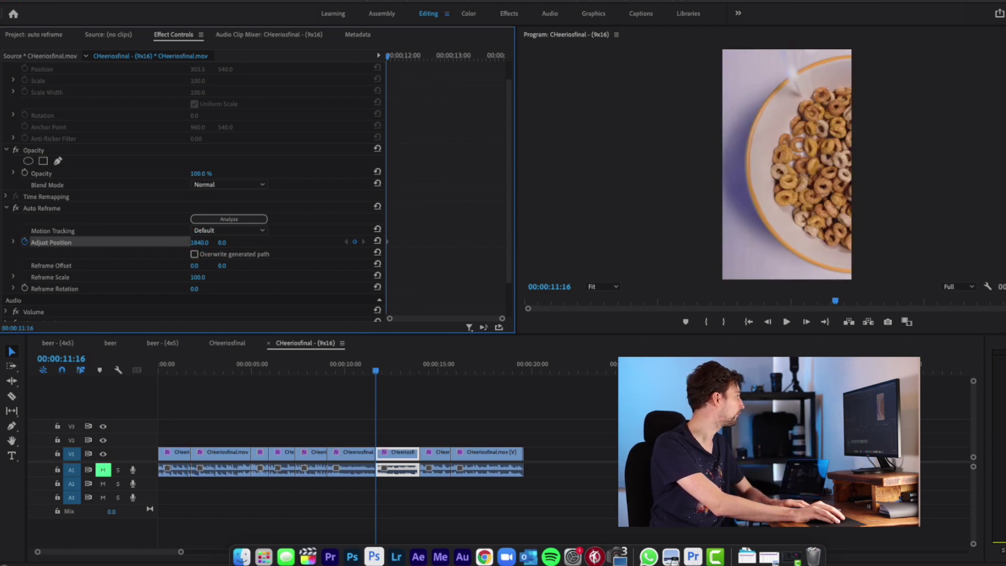
Keyframe the clip's Adjust Position with a horizontal value of 2439.0 at 00:00:12:14 and again near 00:00:13:17, and preview the motion
drag(374, 371, 393, 371)
drag(200, 243, 232, 243)
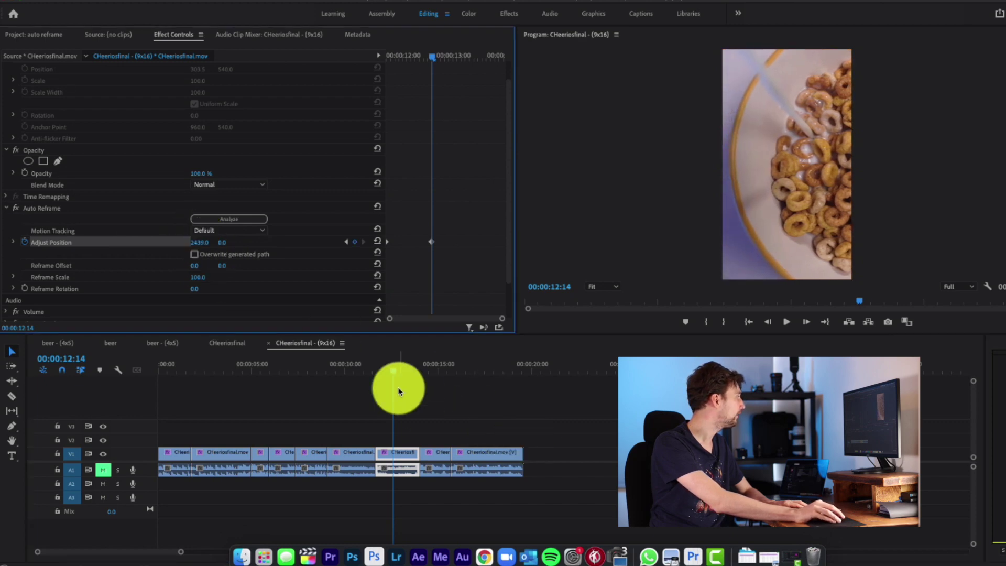
drag(396, 366, 414, 371)
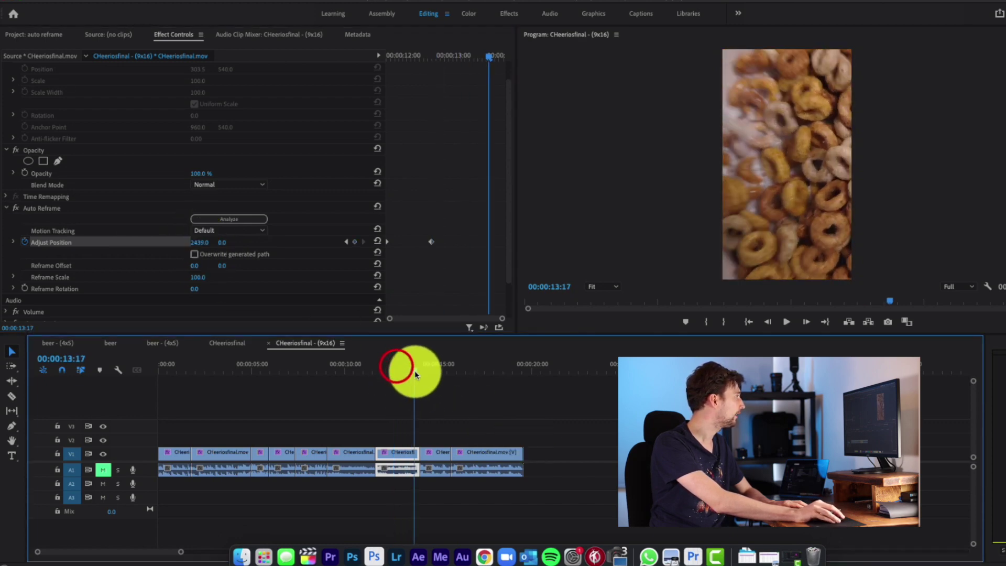
click(378, 367)
key(space)
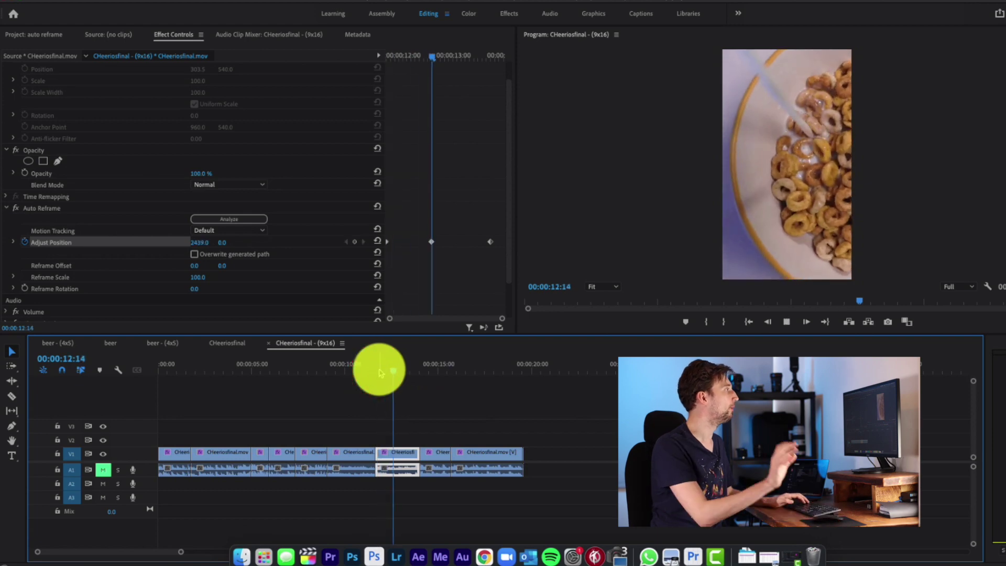